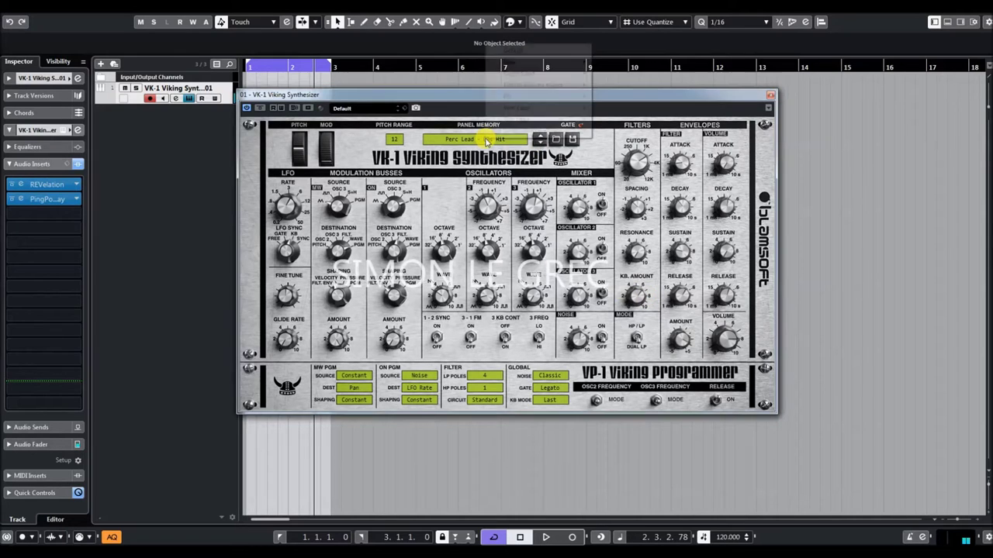
- Load the Perc Lead preset Cubic Rez and set its filter cutoff to about 814 Hz
{"action": "left_click", "coordinate": [535, 142]}
{"action": "mouse_move", "coordinate": [551, 113]}
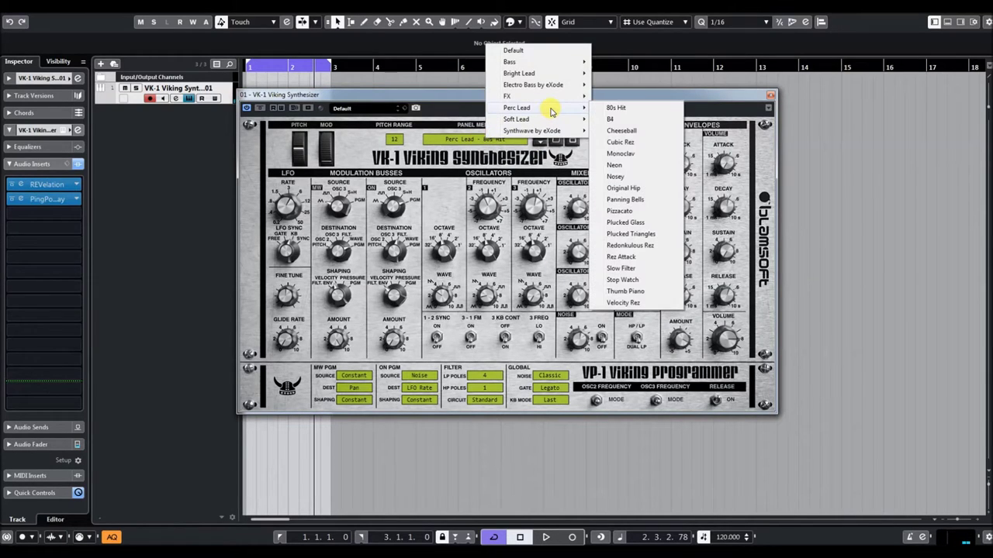
{"action": "left_click", "coordinate": [619, 142]}
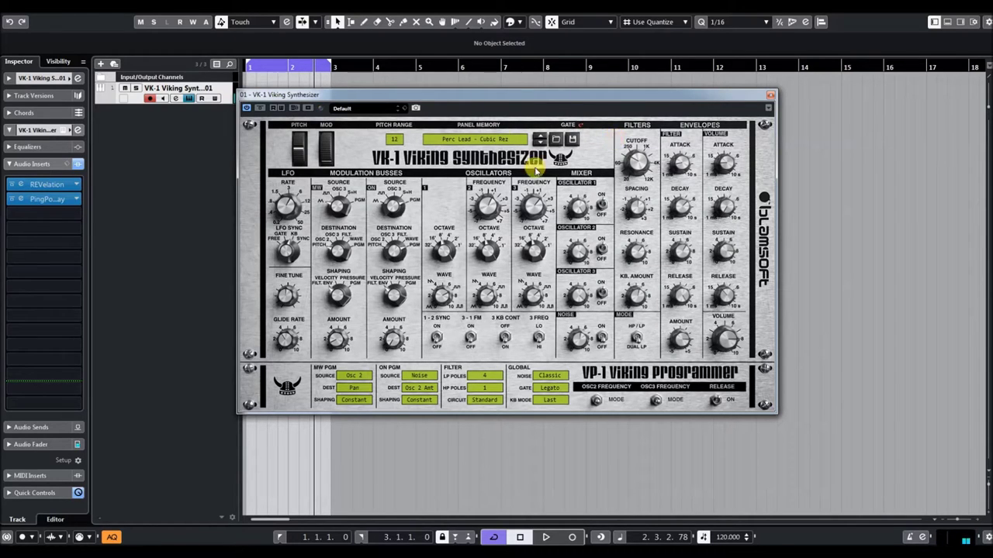
{"action": "mouse_move", "coordinate": [636, 150]}
{"action": "left_mouse_down"}
{"action": "mouse_move", "coordinate": [633, 124]}
{"action": "mouse_move", "coordinate": [648, 178]}
{"action": "mouse_move", "coordinate": [639, 138]}
{"action": "left_mouse_up"}
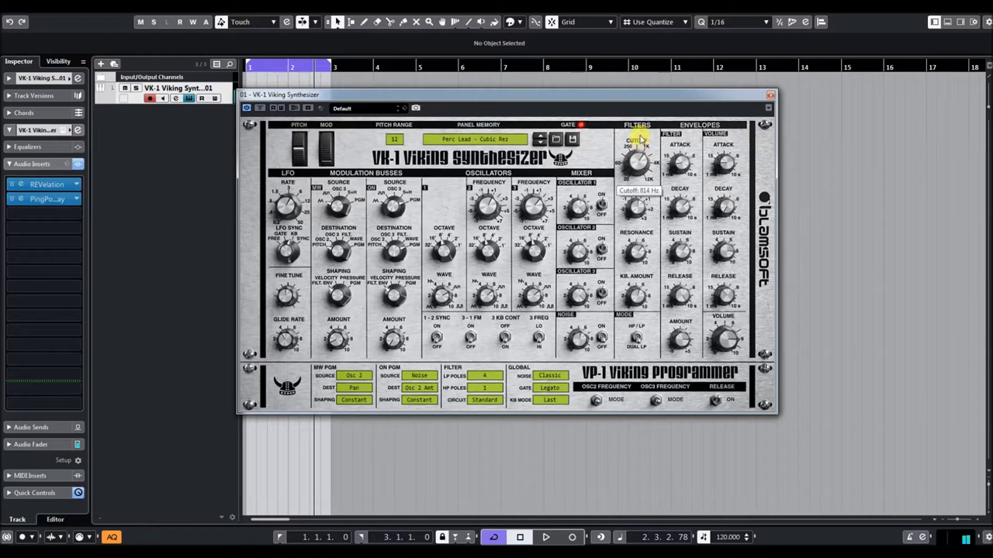
- Advance to the Perc Lead preset Monoclav, and load Plucked Triangles from the same category
{"action": "left_click", "coordinate": [539, 143]}
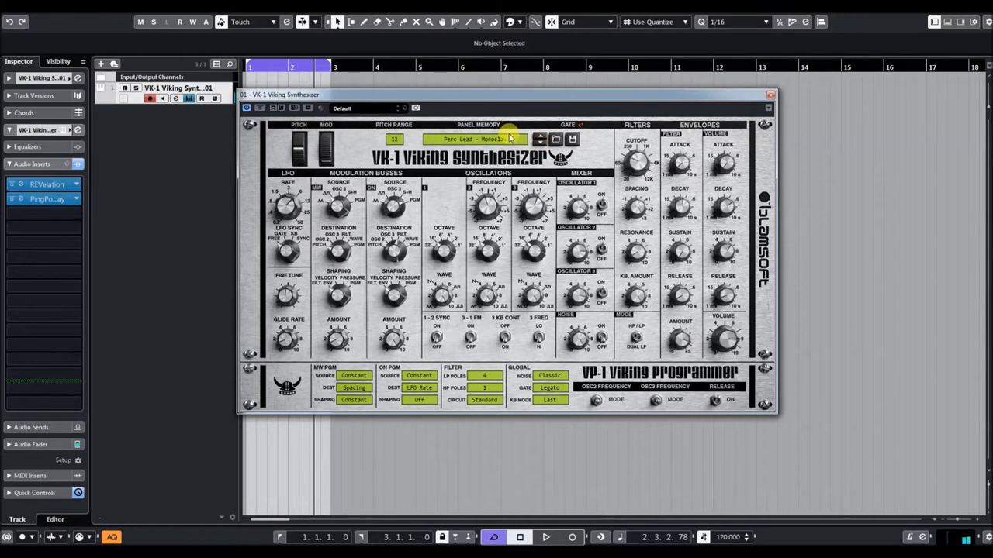
{"action": "left_click", "coordinate": [469, 140]}
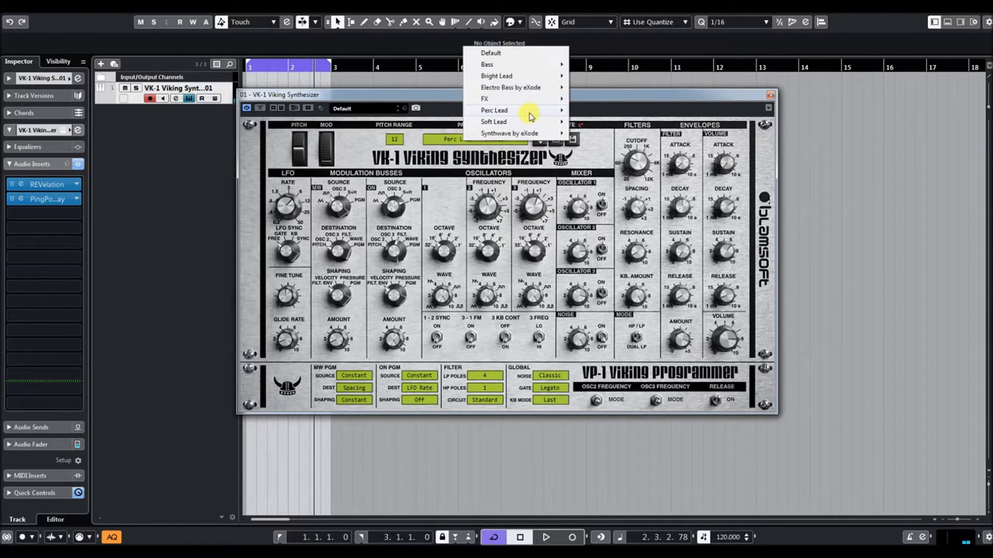
{"action": "mouse_move", "coordinate": [532, 115]}
{"action": "left_click", "coordinate": [602, 236]}
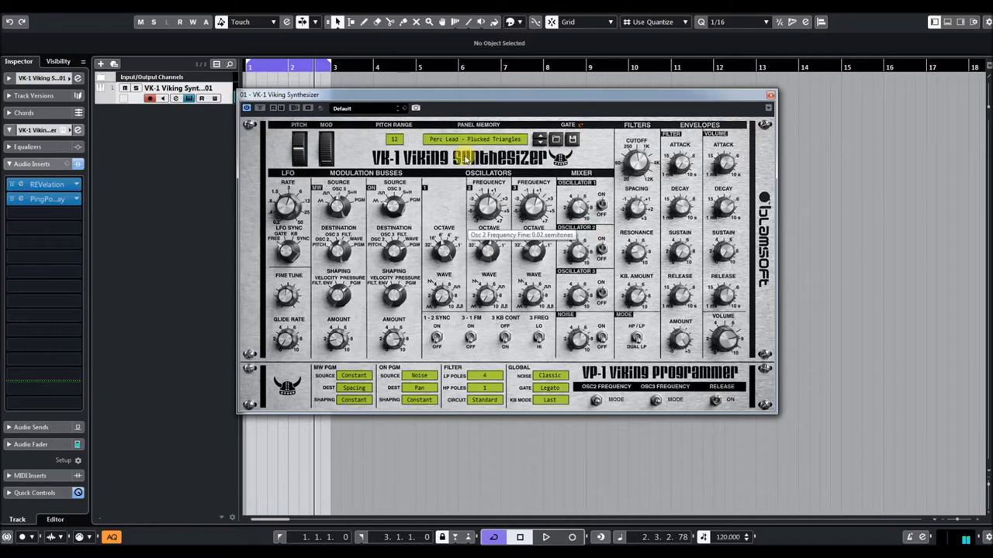
- Load the preset 80s Bass from the Bass category of the synthesizer
{"action": "left_click", "coordinate": [458, 142]}
{"action": "mouse_move", "coordinate": [528, 65]}
{"action": "left_click", "coordinate": [588, 65]}
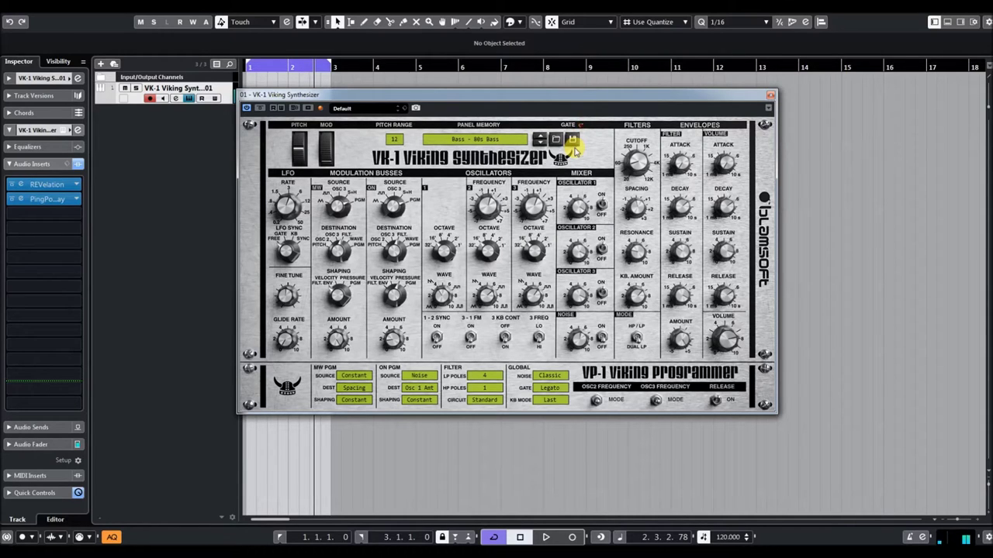
- Bypass the track's ping-pong delay insert and set the 80s Bass filter cutoff to about 162 Hz
{"action": "left_click", "coordinate": [11, 199]}
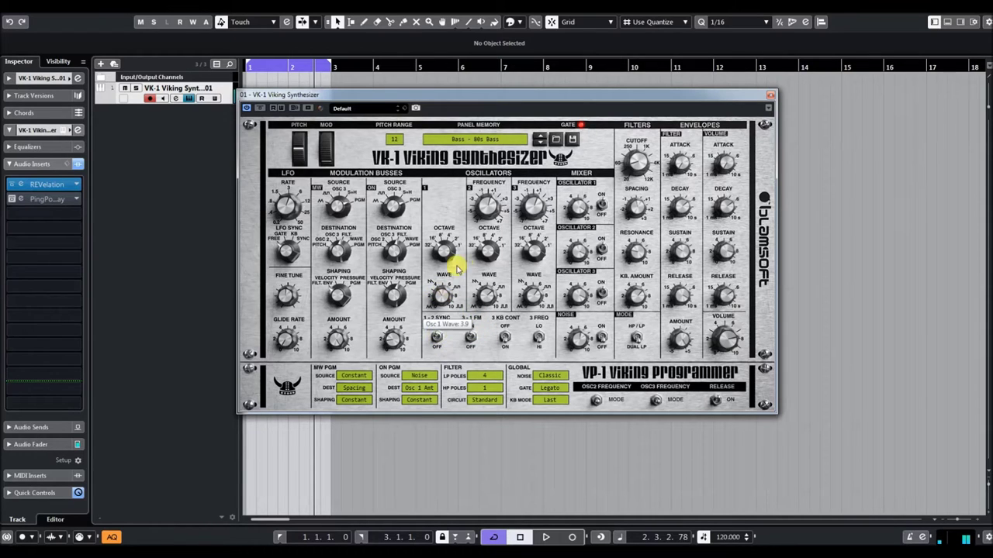
{"action": "mouse_move", "coordinate": [634, 161]}
{"action": "left_mouse_down"}
{"action": "mouse_move", "coordinate": [634, 120]}
{"action": "mouse_move", "coordinate": [636, 155]}
{"action": "left_mouse_up"}
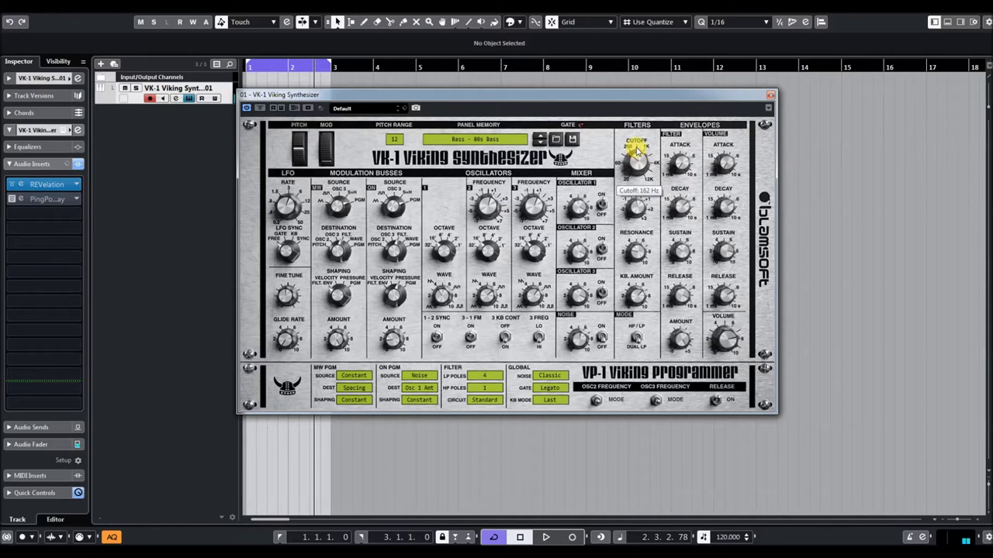
- On the Bass preset Accelerator, toggle the 3 KB CONT switch and set the filter cutoff to about 222 Hz
{"action": "left_click", "coordinate": [539, 143]}
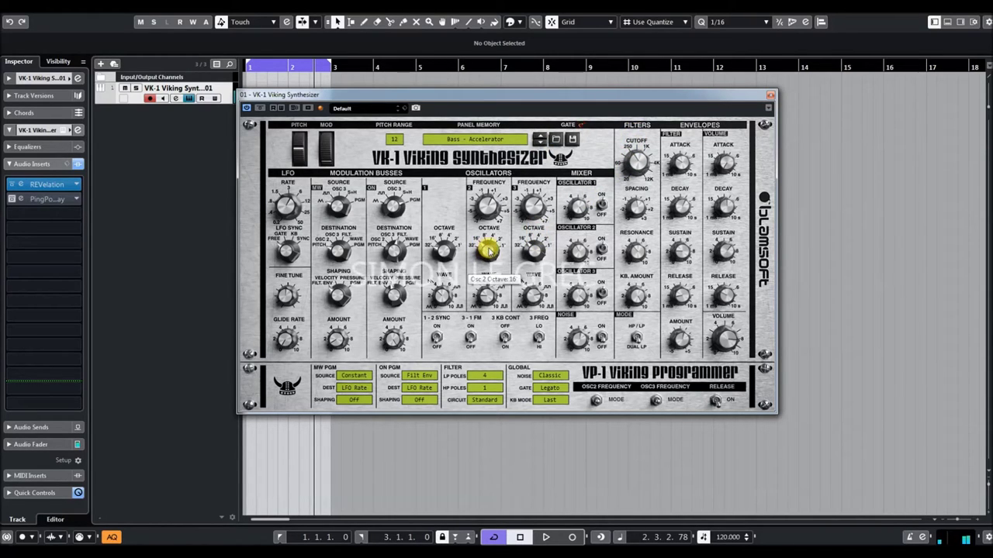
{"action": "left_click", "coordinate": [505, 338]}
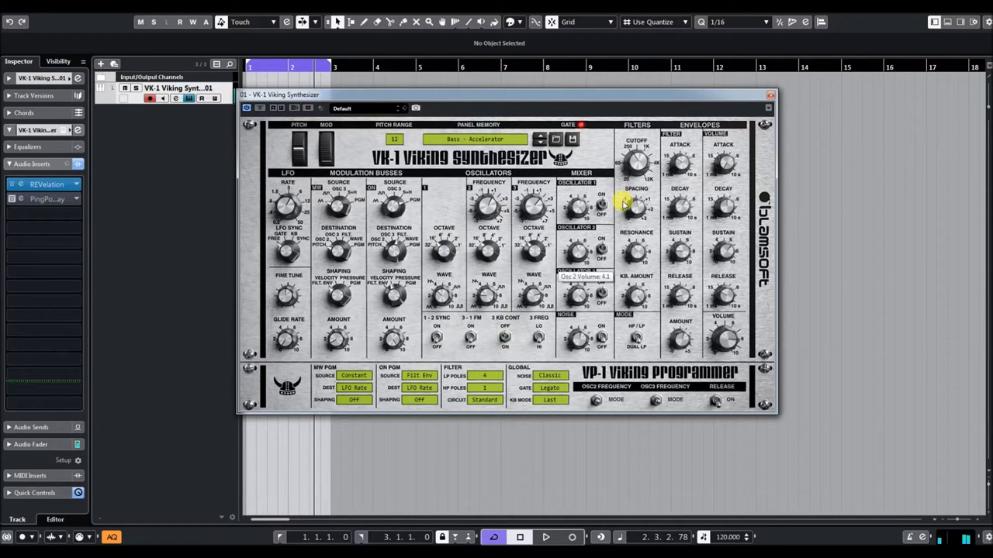
{"action": "left_click_drag", "start_coordinate": [636, 155], "coordinate": [621, 171]}
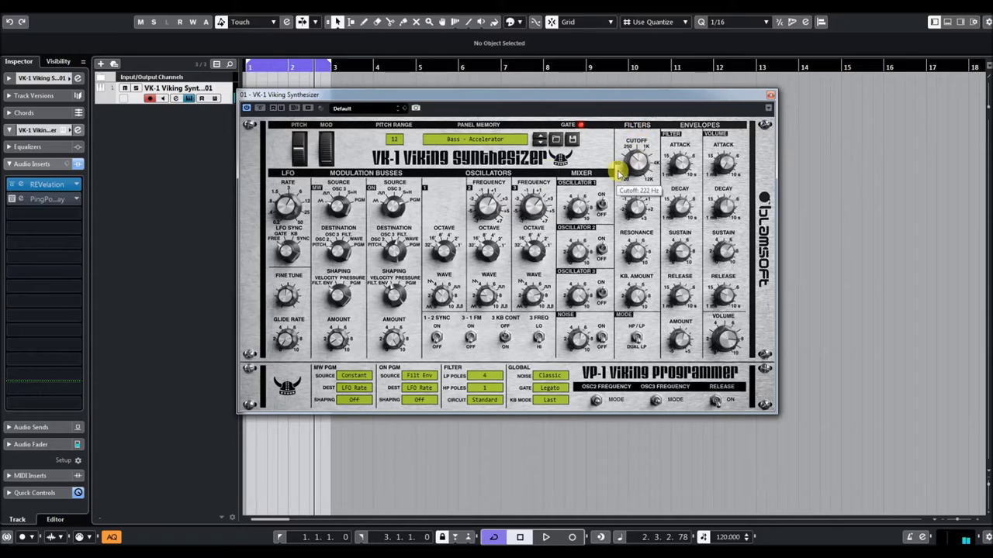
- Advance to the Bass preset Bassic and adjust its filter cutoff
{"action": "left_click", "coordinate": [543, 145]}
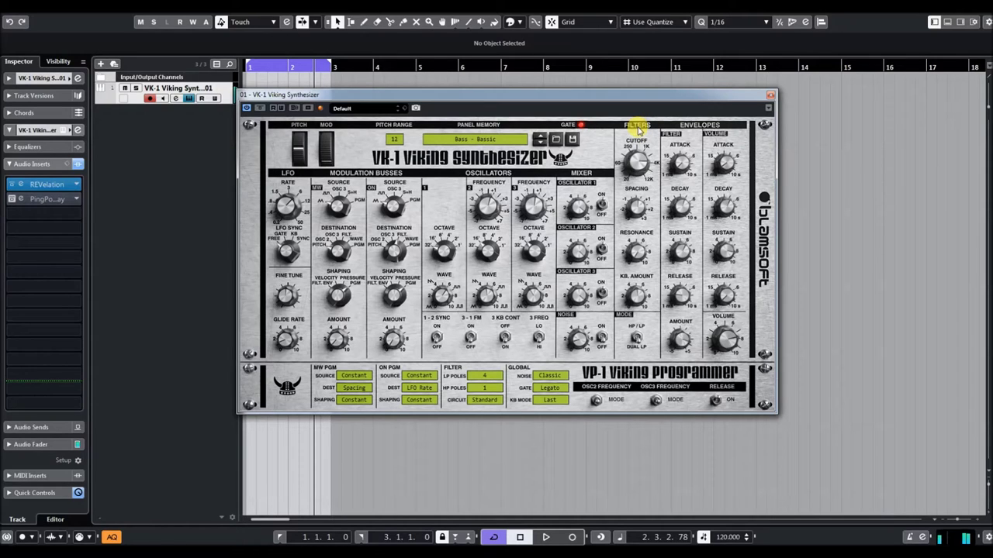
{"action": "left_click_drag", "start_coordinate": [638, 165], "coordinate": [655, 196]}
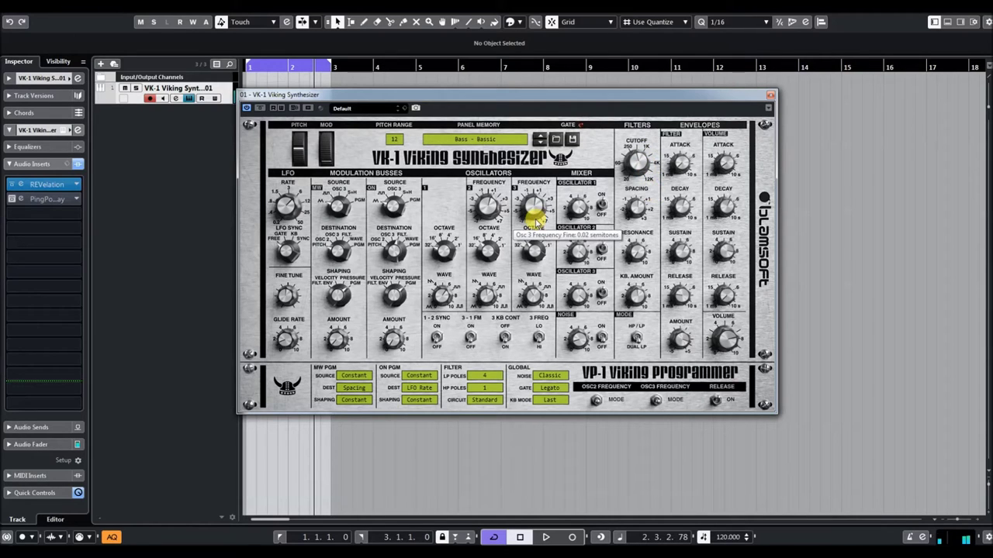
- Step through the Bass presets Big Bottom and Bombasstic to Bright Bass
{"action": "left_click", "coordinate": [539, 144]}
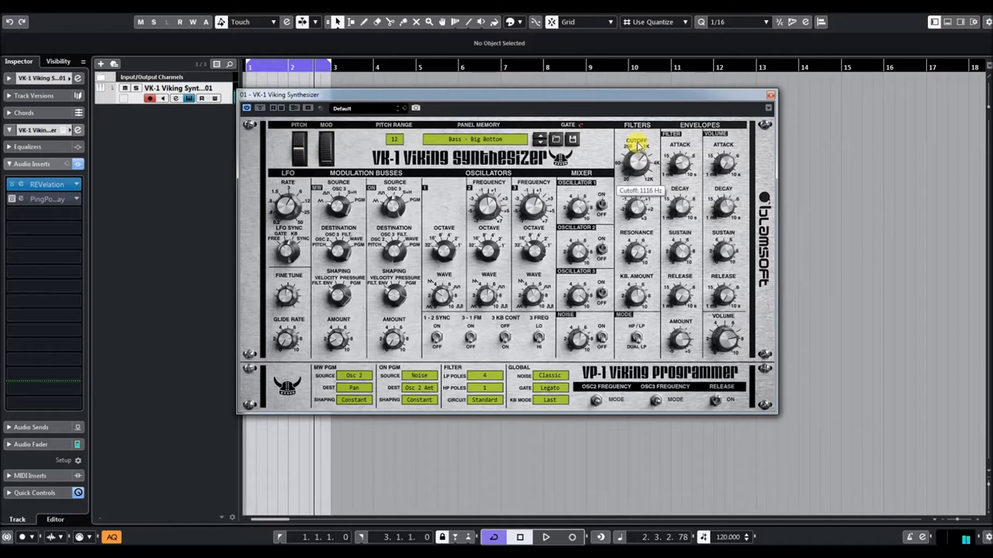
{"action": "left_click", "coordinate": [539, 144]}
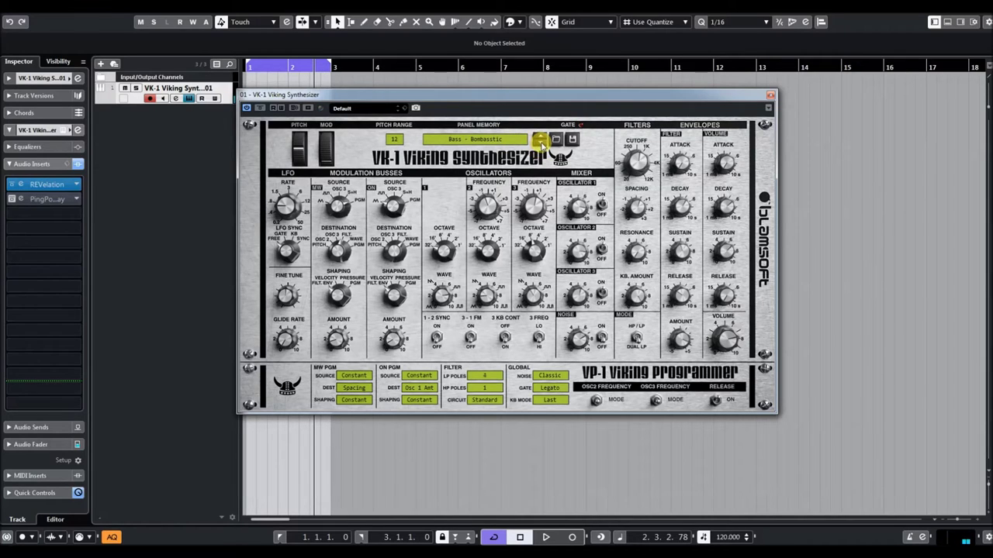
{"action": "left_click", "coordinate": [539, 142]}
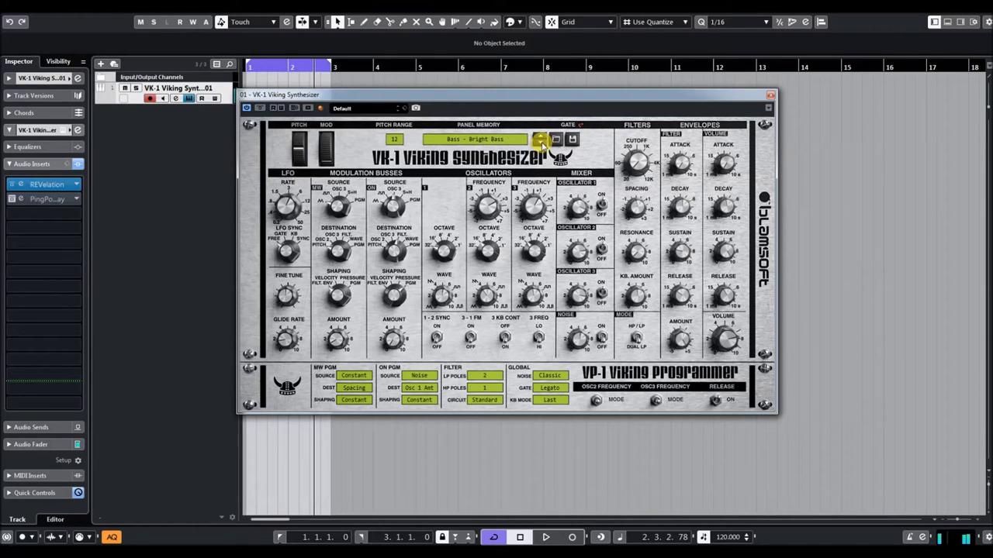
- Adjust the filter cutoff of the Bright Bass preset and check its filter keyboard amount and noise volume controls
{"action": "mouse_move", "coordinate": [638, 159]}
{"action": "scroll", "coordinate": [635, 145], "scroll_direction": "up", "scroll_amount": 1}
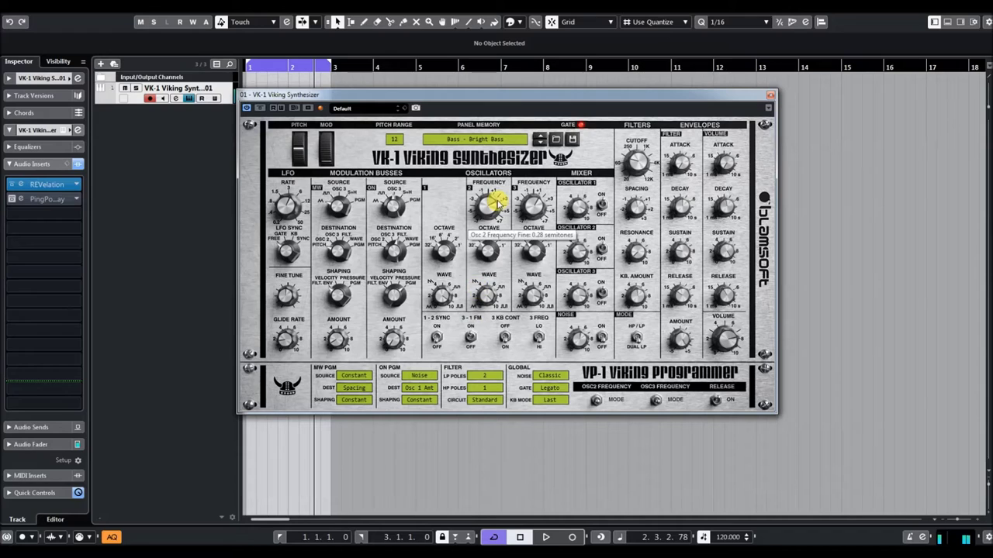
{"action": "left_click_drag", "start_coordinate": [636, 160], "coordinate": [634, 146]}
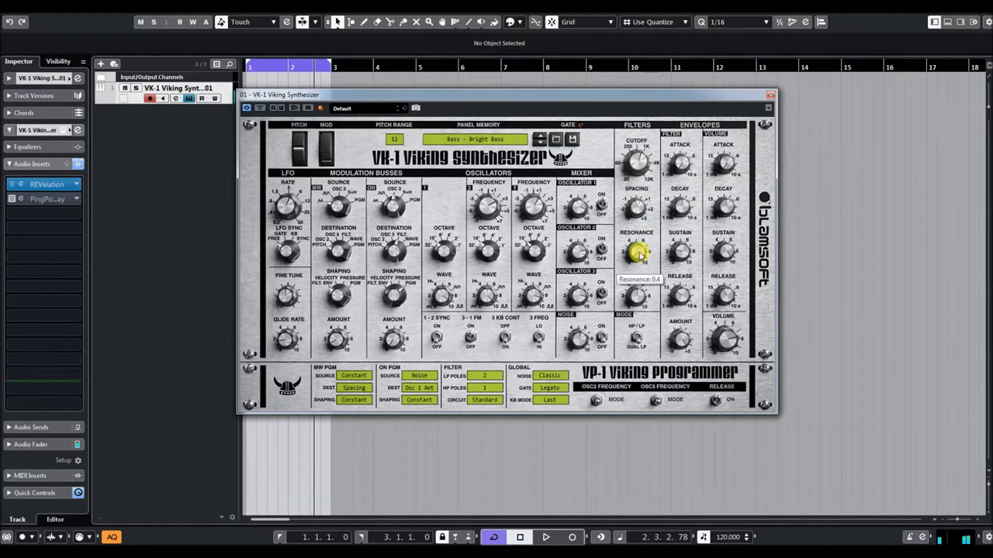
{"action": "mouse_move", "coordinate": [636, 293]}
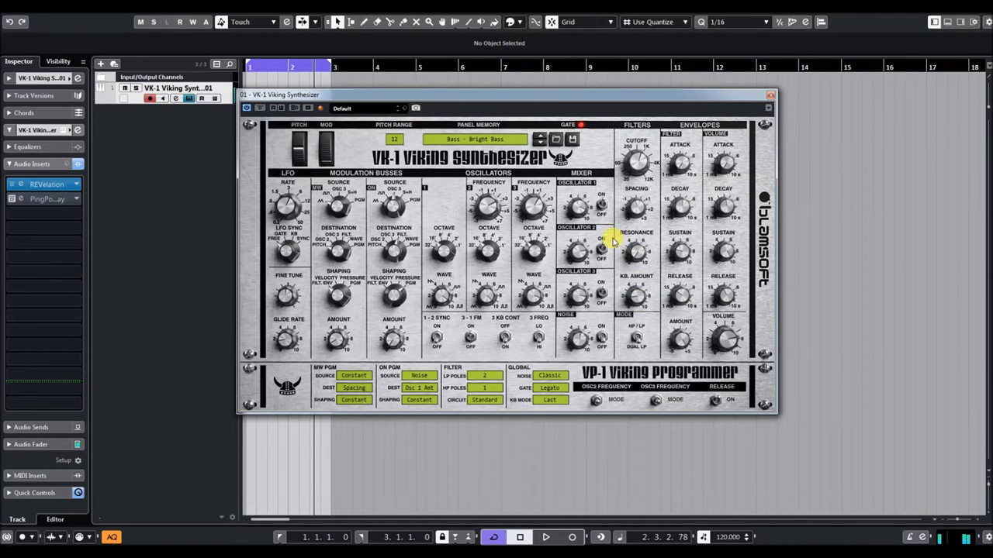
{"action": "mouse_move", "coordinate": [581, 335]}
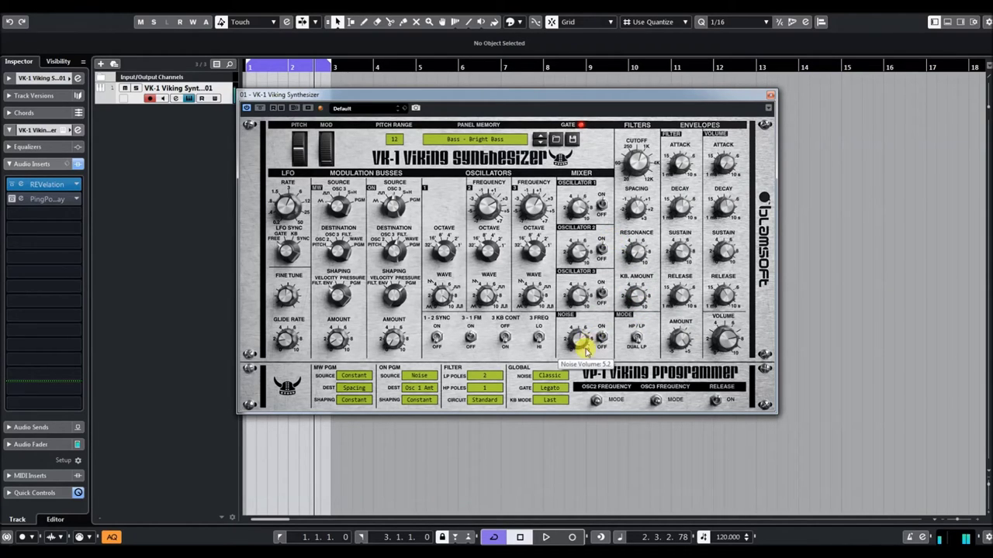
{"action": "mouse_move", "coordinate": [638, 158]}
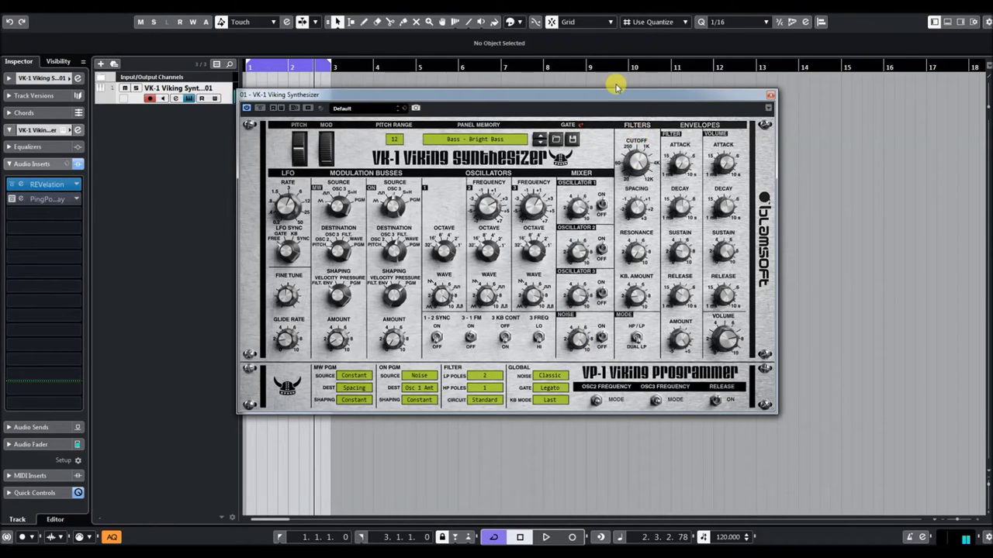
- Load the Bright Lead preset Broken Trim Pot and advance to Busy Monday
{"action": "left_click", "coordinate": [506, 140]}
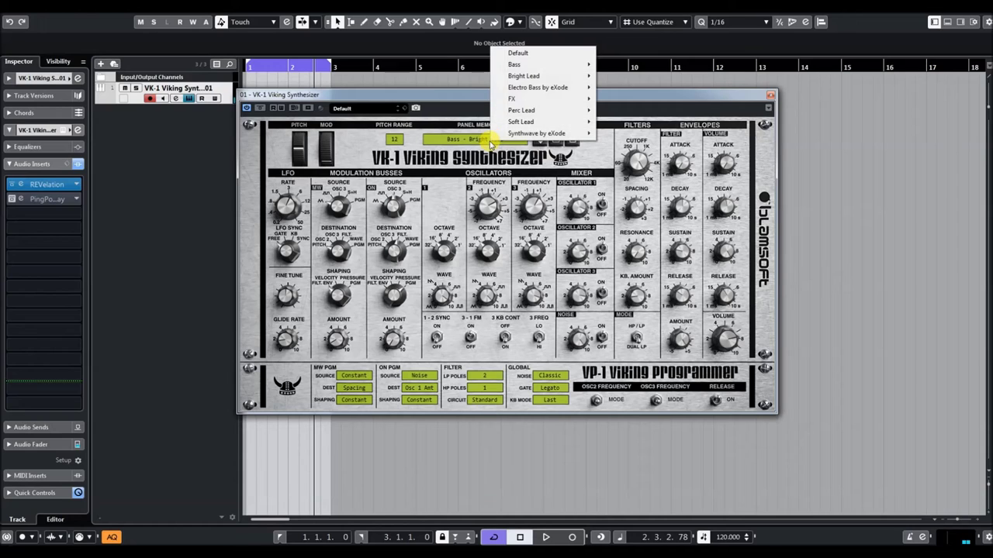
{"action": "mouse_move", "coordinate": [552, 76]}
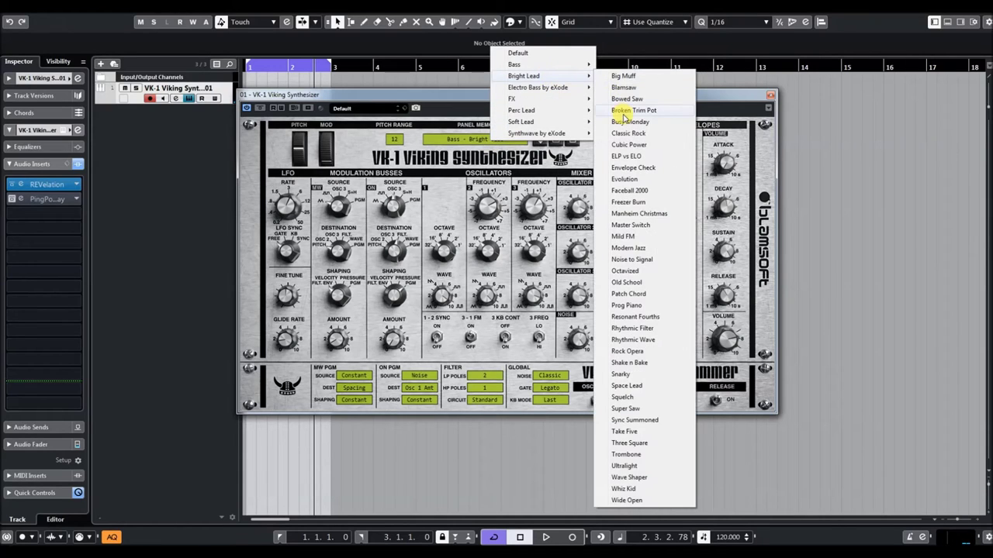
{"action": "left_click", "coordinate": [624, 114]}
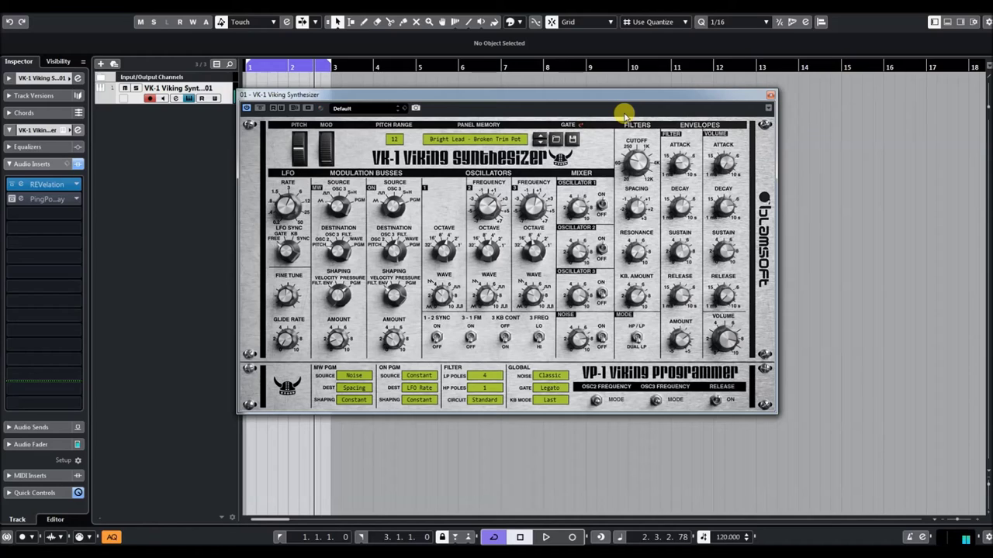
{"action": "left_click", "coordinate": [542, 139]}
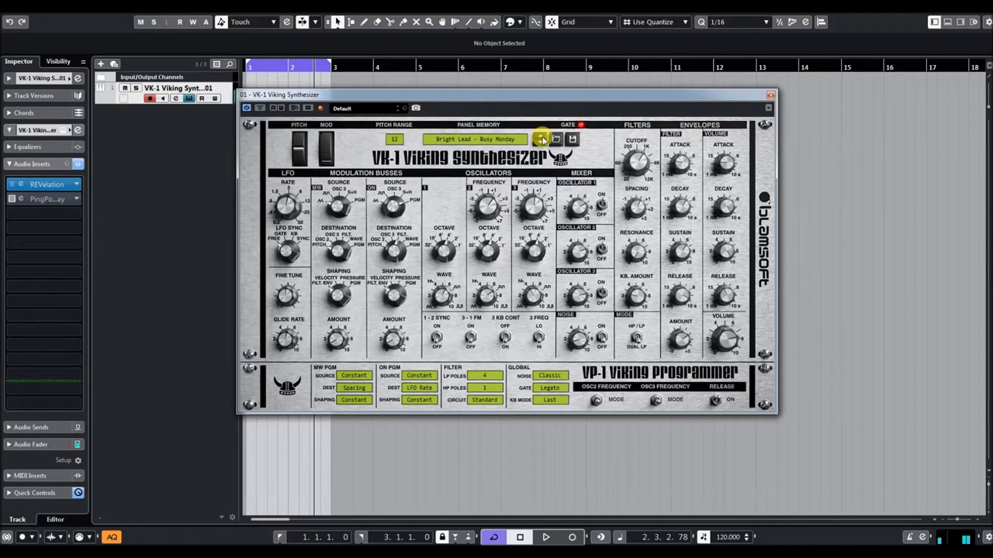
- Re-enable the ping-pong delay insert and step through the Bright Lead presets Classic Rock, Cubic Power and ELP vs ELO to Envelope Check
{"action": "left_click", "coordinate": [12, 197]}
{"action": "left_click", "coordinate": [539, 142]}
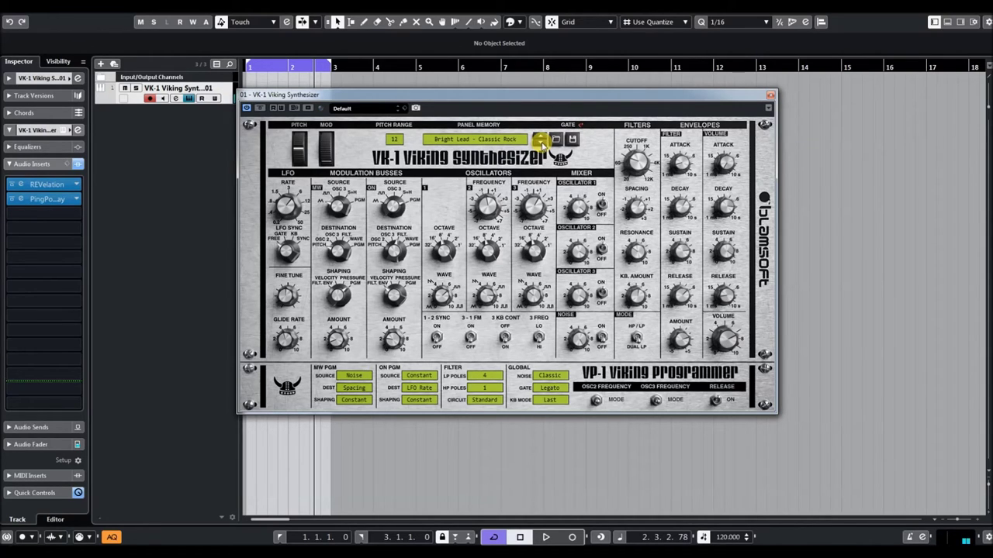
{"action": "left_click", "coordinate": [540, 143]}
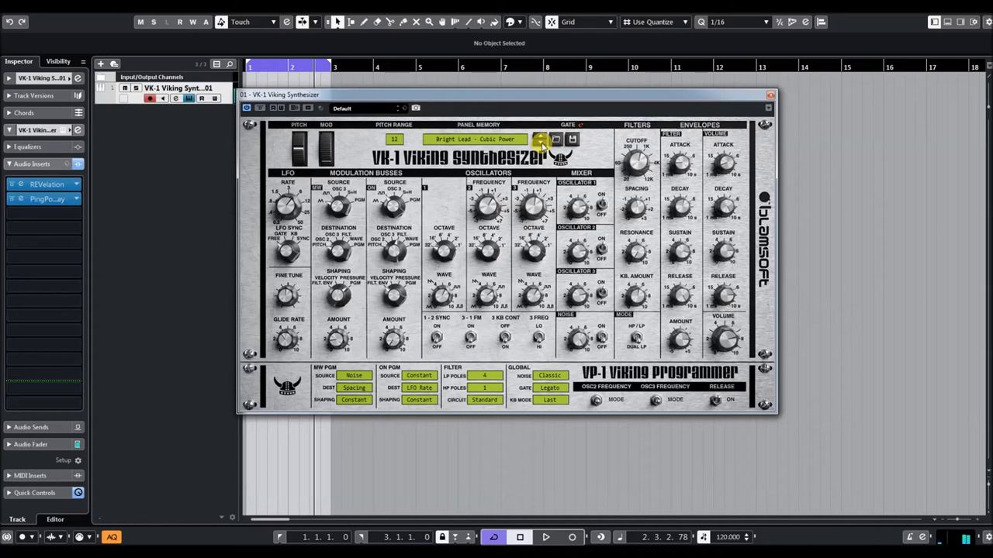
{"action": "left_click", "coordinate": [542, 142]}
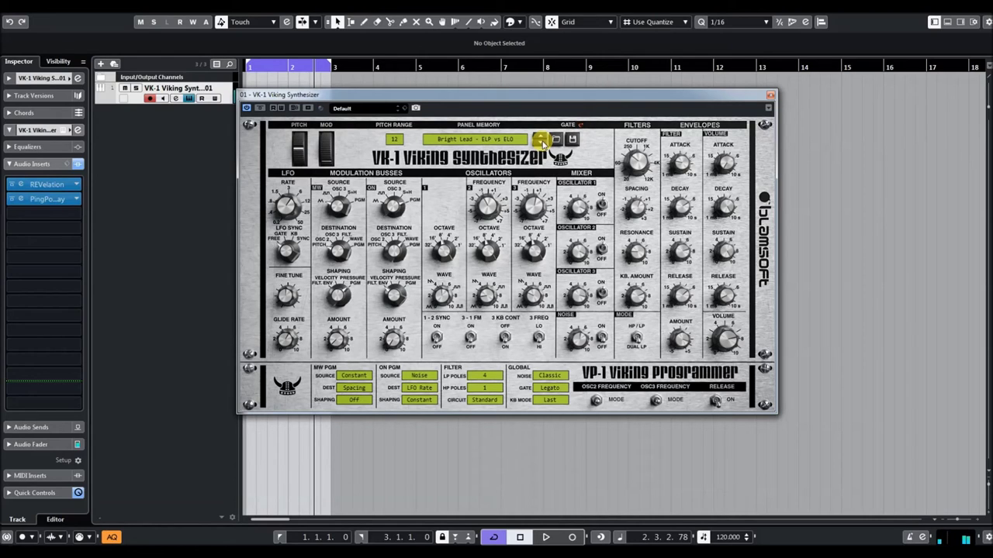
{"action": "left_click", "coordinate": [540, 141]}
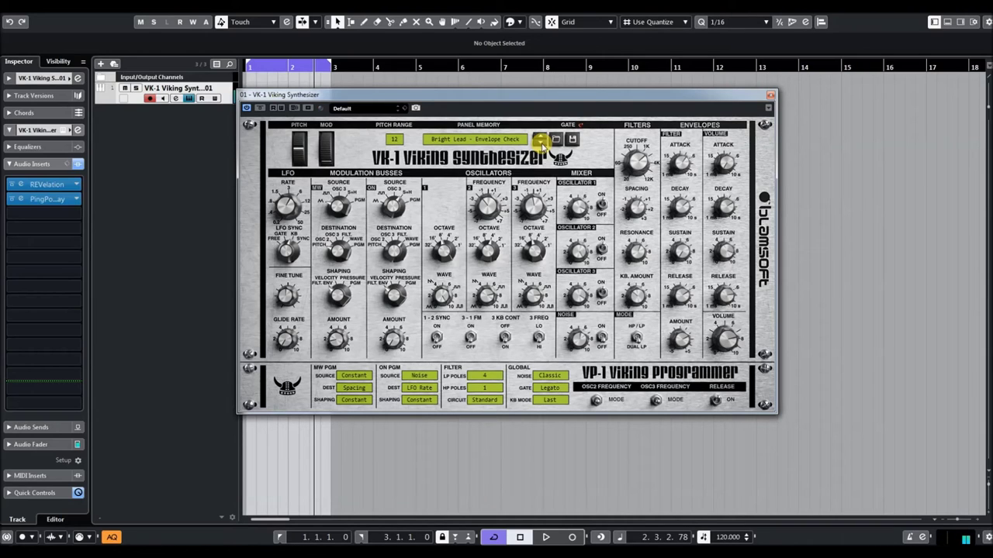
- Load the Soft Lead preset Acid Jazz and advance to Chick Filet
{"action": "left_click", "coordinate": [481, 140]}
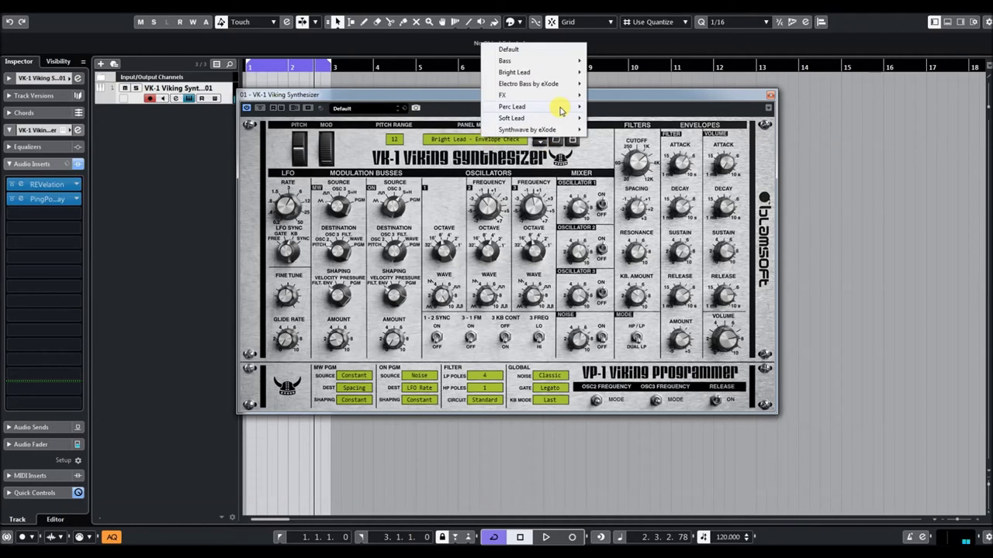
{"action": "mouse_move", "coordinate": [561, 111]}
{"action": "mouse_move", "coordinate": [557, 87]}
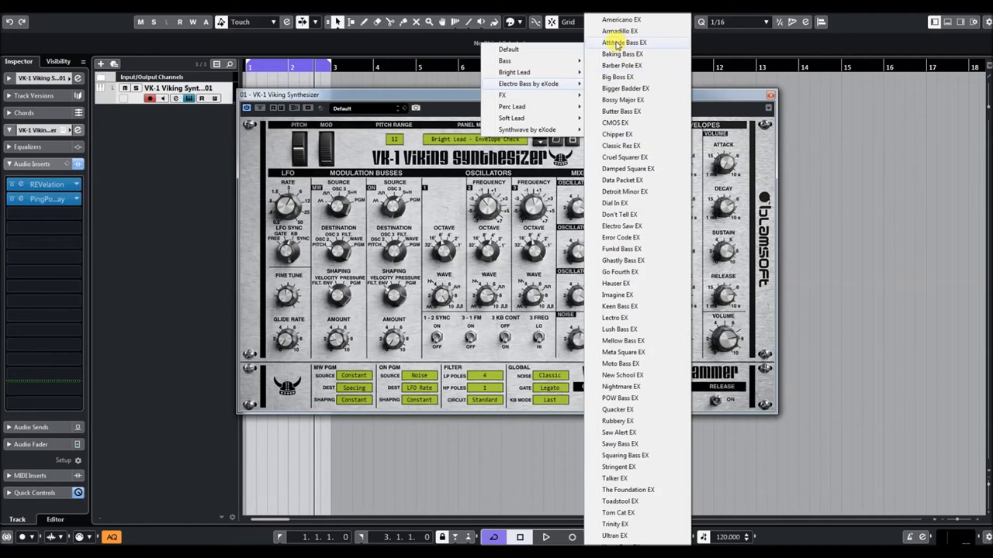
{"action": "mouse_move", "coordinate": [530, 109]}
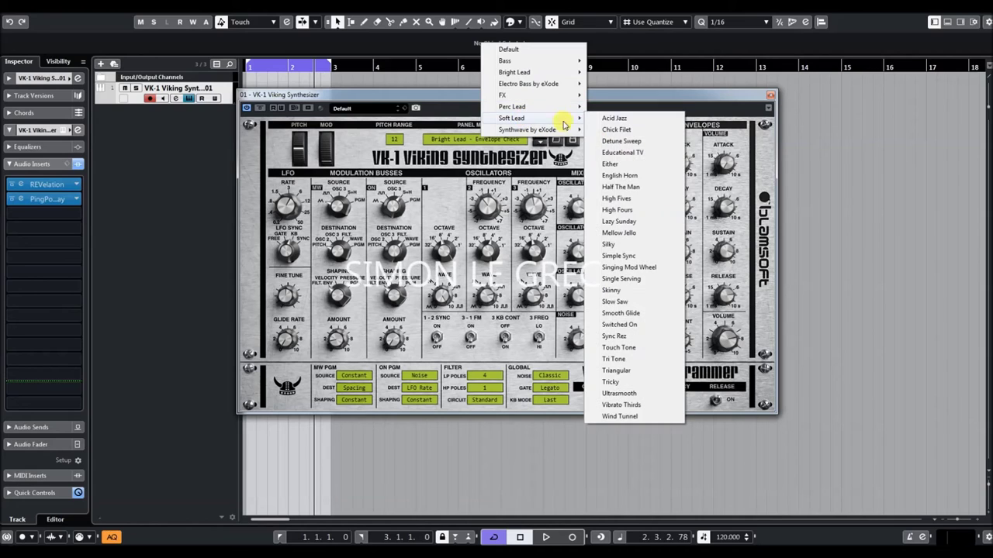
{"action": "left_click", "coordinate": [613, 122]}
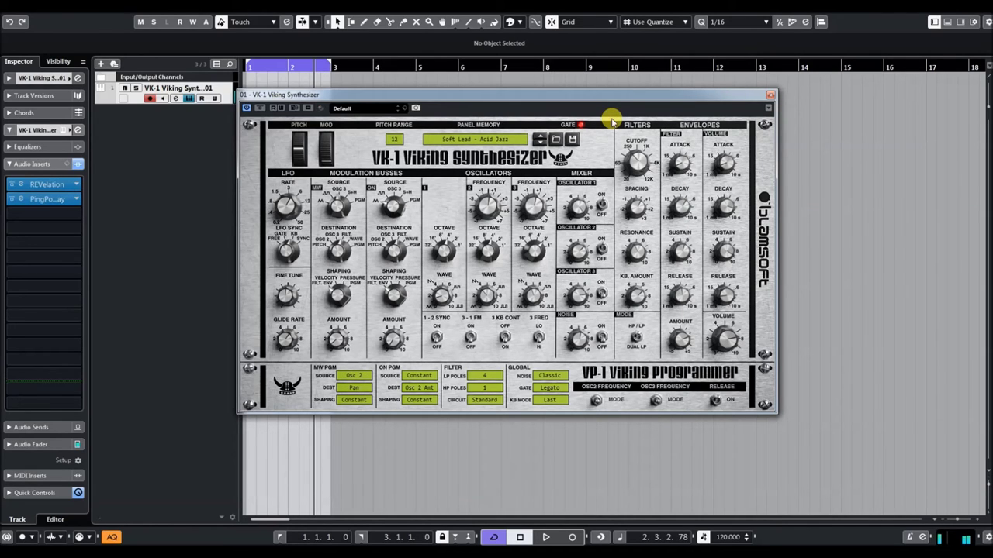
{"action": "left_click", "coordinate": [539, 143]}
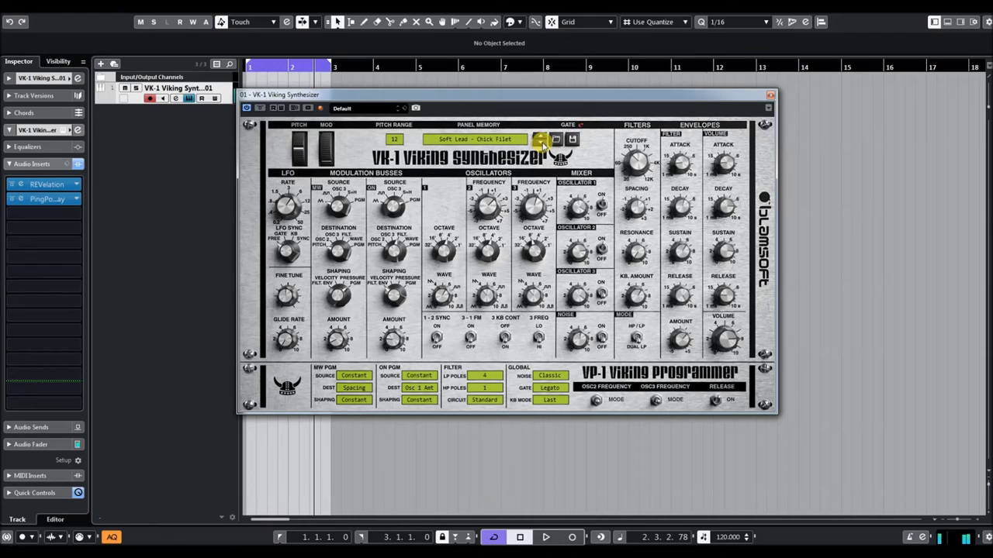
- Step through the Soft Lead presets Detune Sweep and Educational TV
{"action": "left_click", "coordinate": [543, 144]}
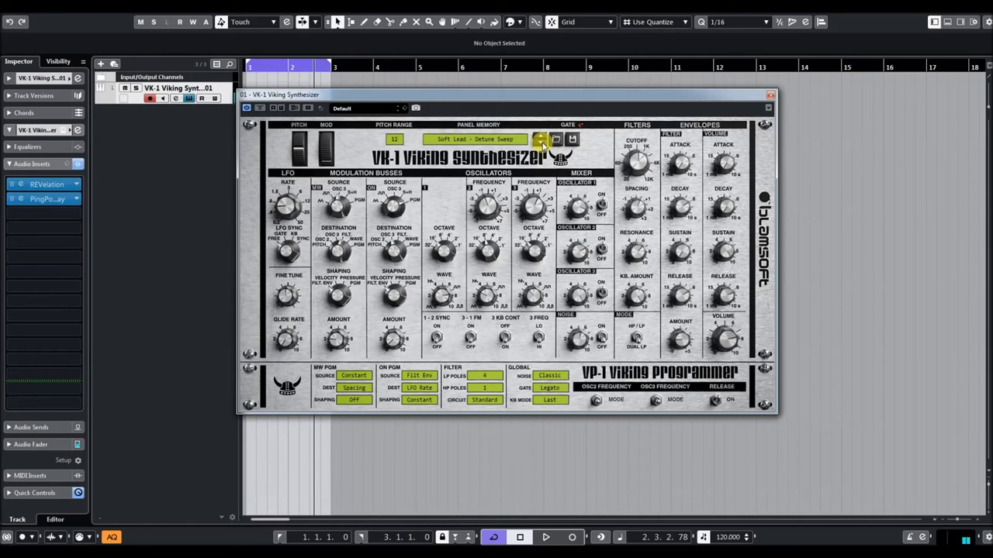
{"action": "left_click", "coordinate": [543, 145]}
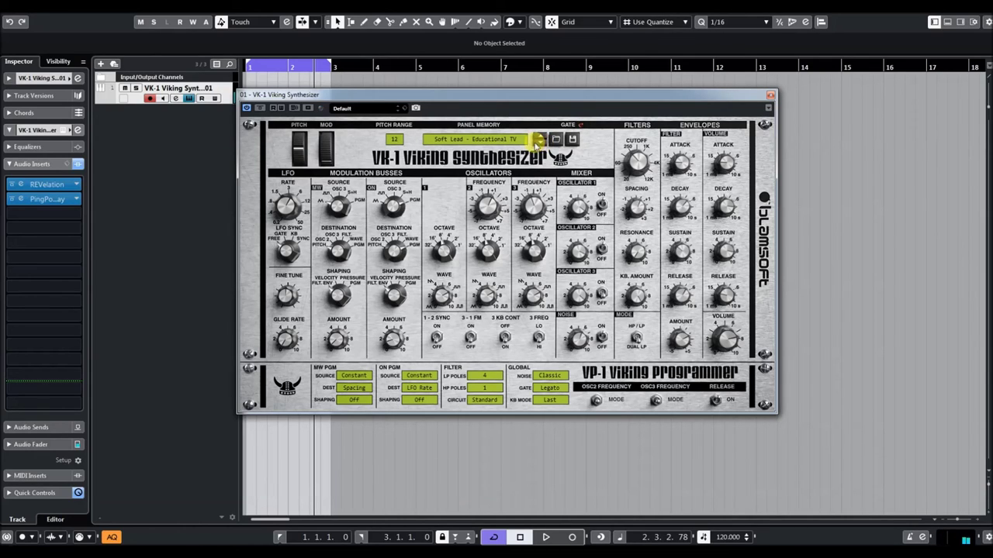
- Load the Soft Lead preset Smooth Glide and adjust its filter cutoff slightly
{"action": "left_click", "coordinate": [491, 140]}
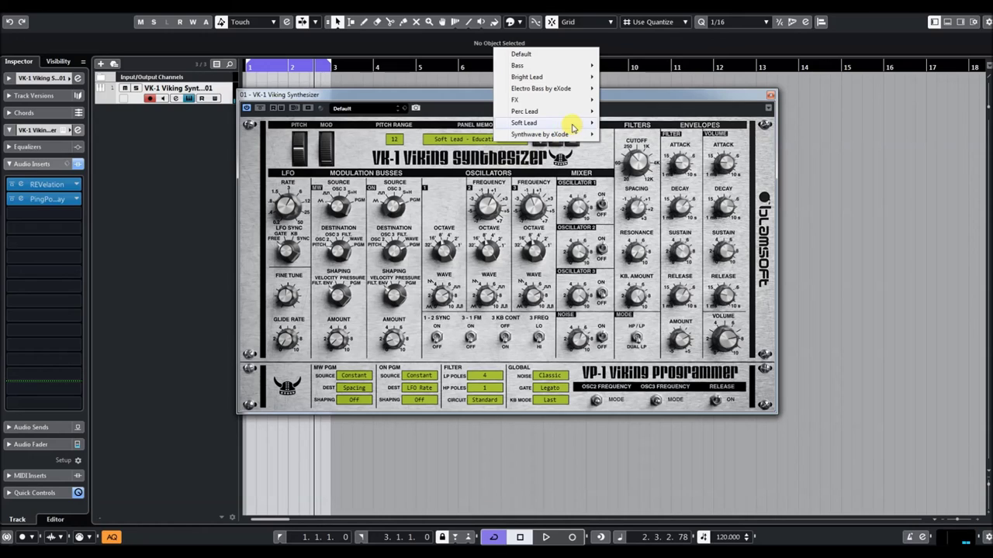
{"action": "mouse_move", "coordinate": [574, 122]}
{"action": "left_click", "coordinate": [628, 315]}
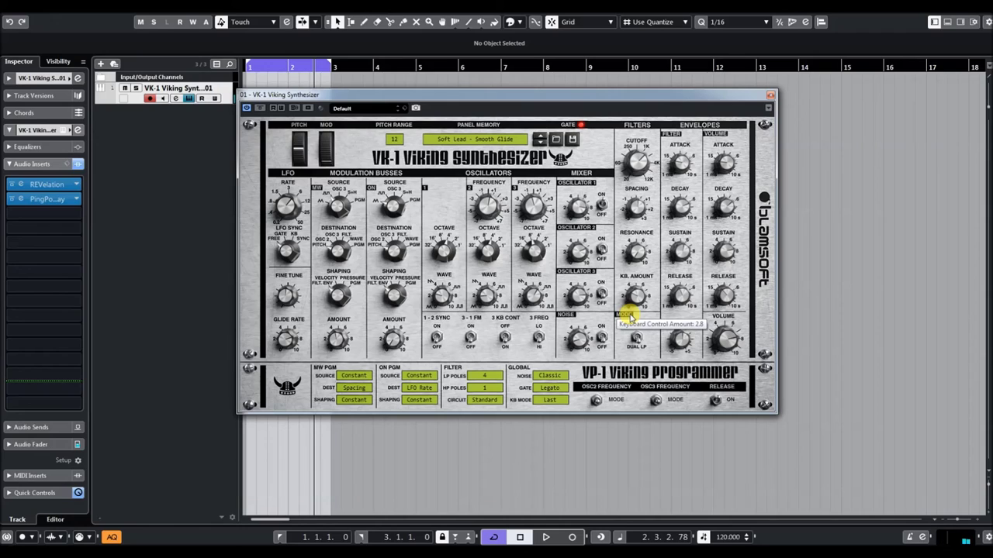
{"action": "left_click_drag", "start_coordinate": [638, 162], "coordinate": [636, 155]}
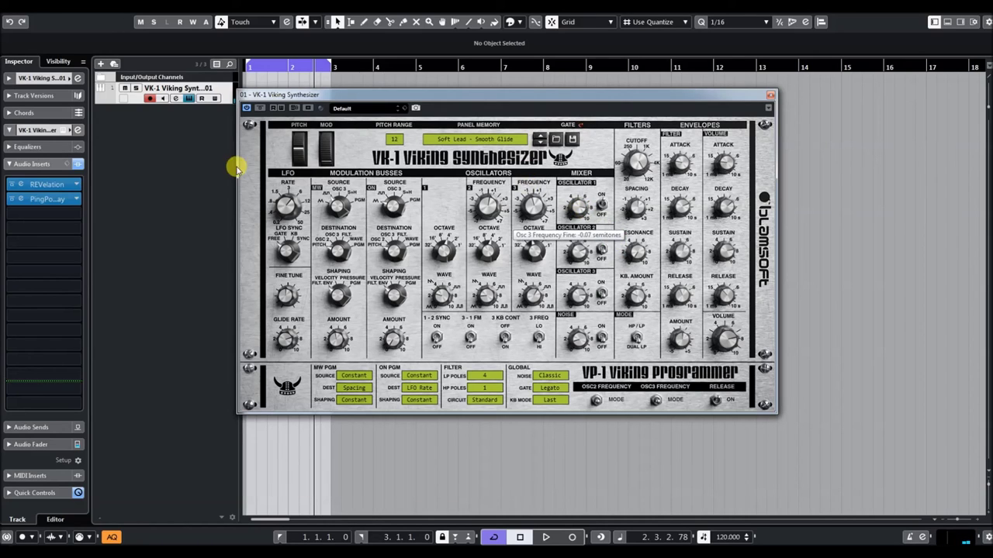
- Raise the mix level of the REVelation reverb insert slightly and close its window
{"action": "left_click", "coordinate": [43, 184]}
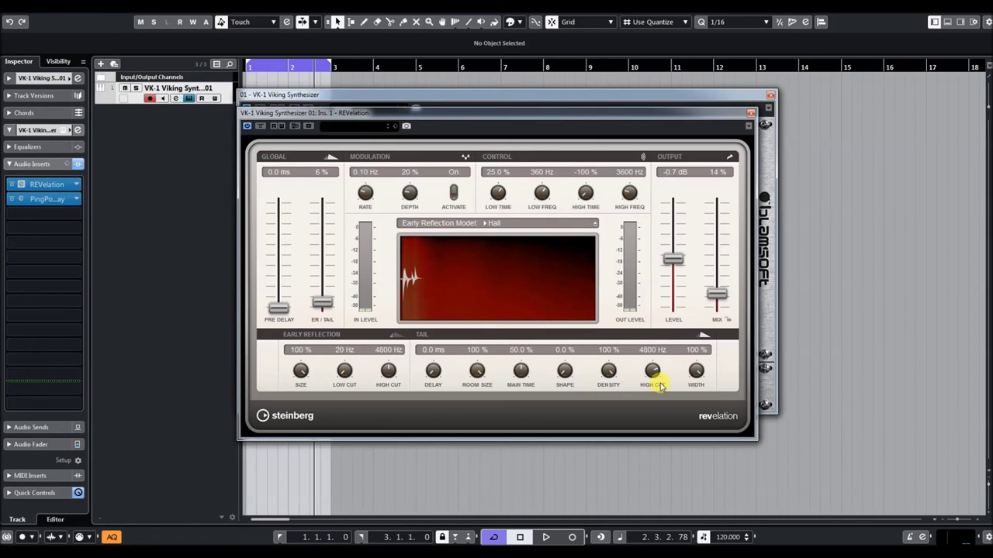
{"action": "left_click_drag", "start_coordinate": [717, 295], "coordinate": [717, 285]}
{"action": "left_click", "coordinate": [750, 113]}
- Advance to the Soft Lead preset Switched On, adjust oscillator 1's wave and raise the filter cutoff to about 2862 Hz
{"action": "left_click", "coordinate": [539, 142]}
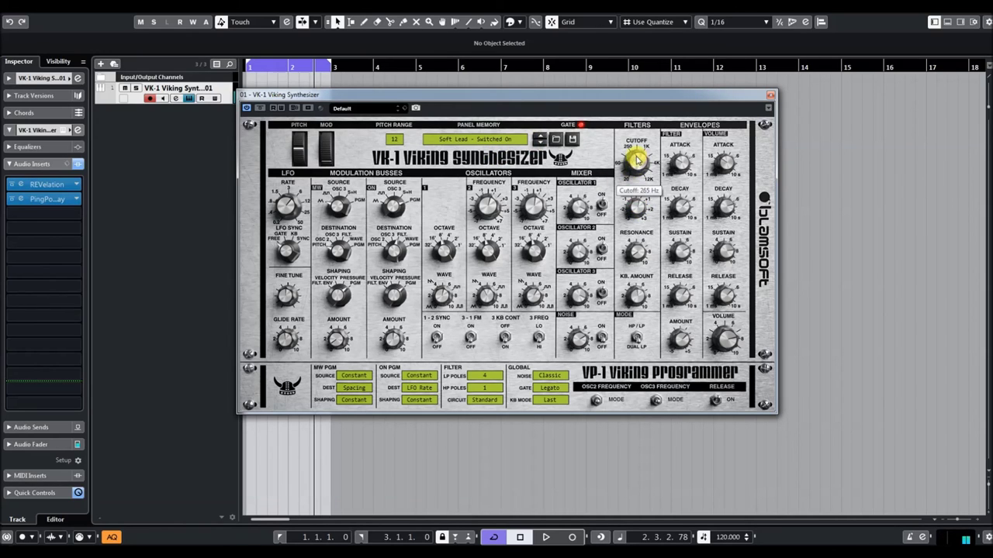
{"action": "left_click_drag", "start_coordinate": [437, 292], "coordinate": [439, 295]}
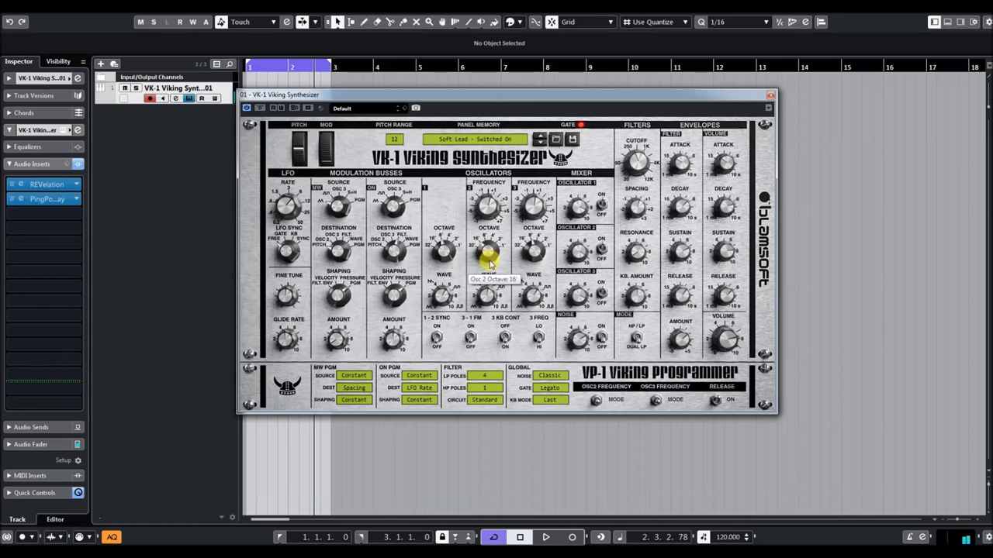
{"action": "left_click_drag", "start_coordinate": [637, 164], "coordinate": [638, 149]}
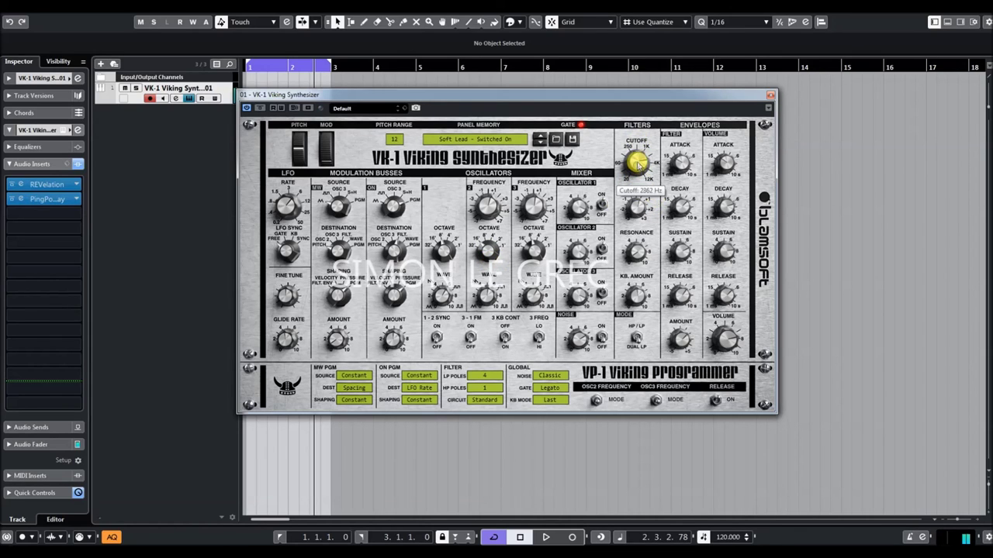